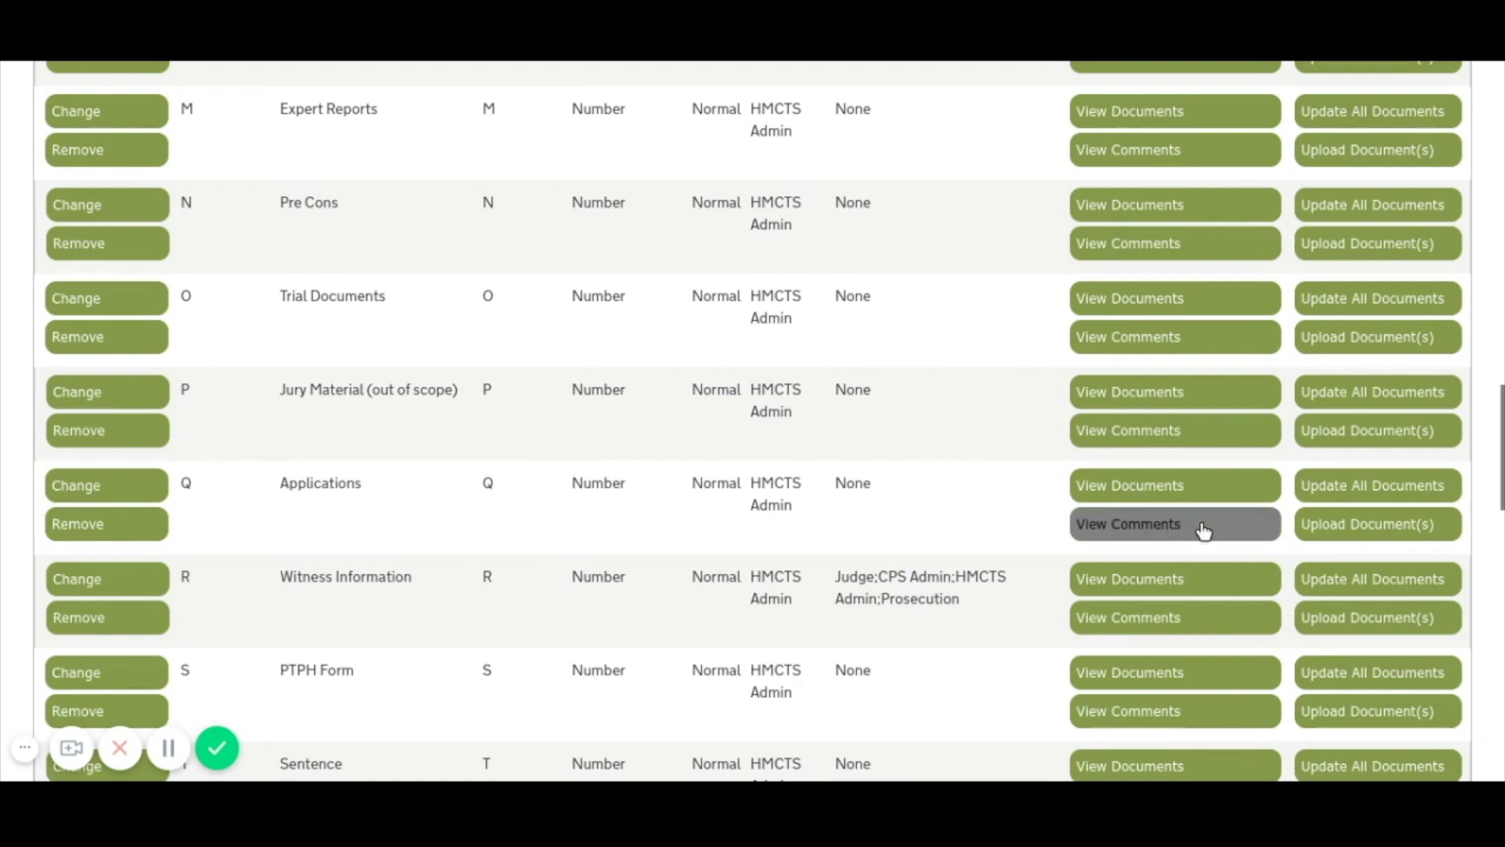
{"action": "left_click", "coordinate": [1324, 529]}
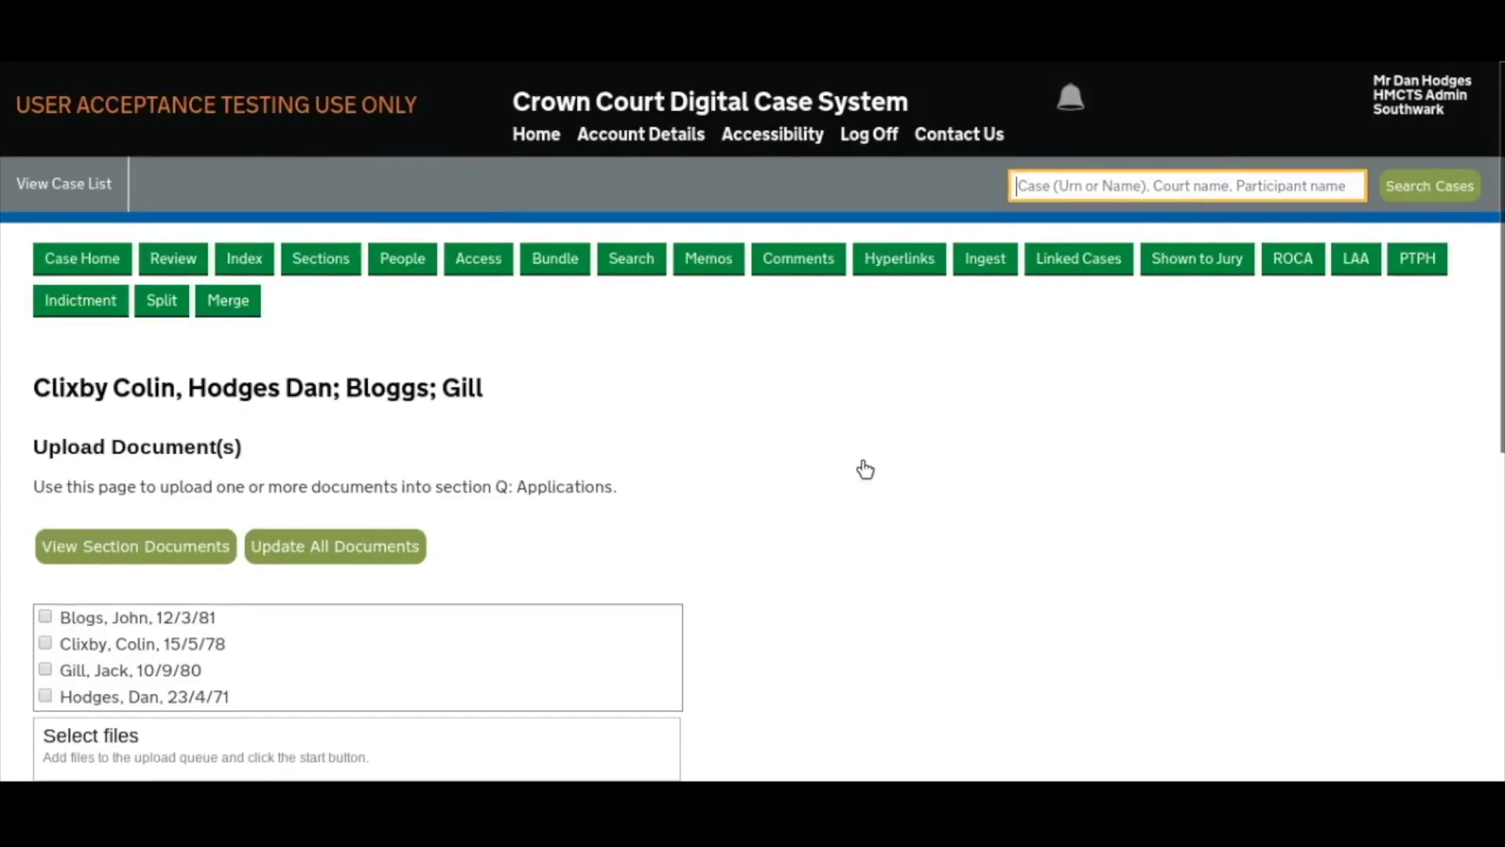
{"action": "scroll", "coordinate": [865, 468], "scroll_direction": "down", "scroll_amount": 1}
{"action": "scroll", "coordinate": [864, 468], "scroll_direction": "down", "scroll_amount": 2}
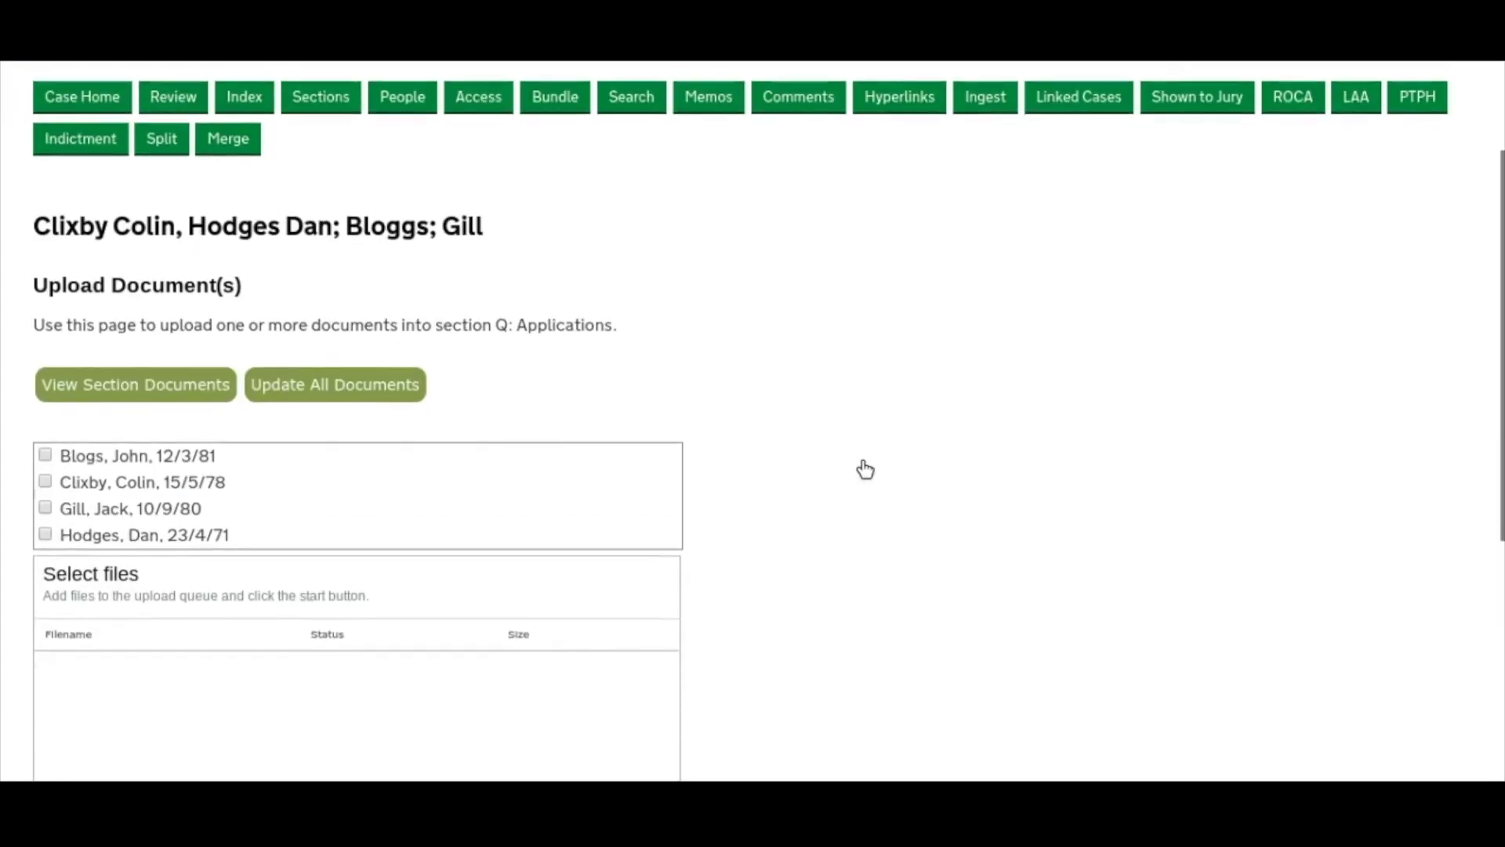
{"action": "scroll", "coordinate": [864, 468], "scroll_direction": "down", "scroll_amount": 3}
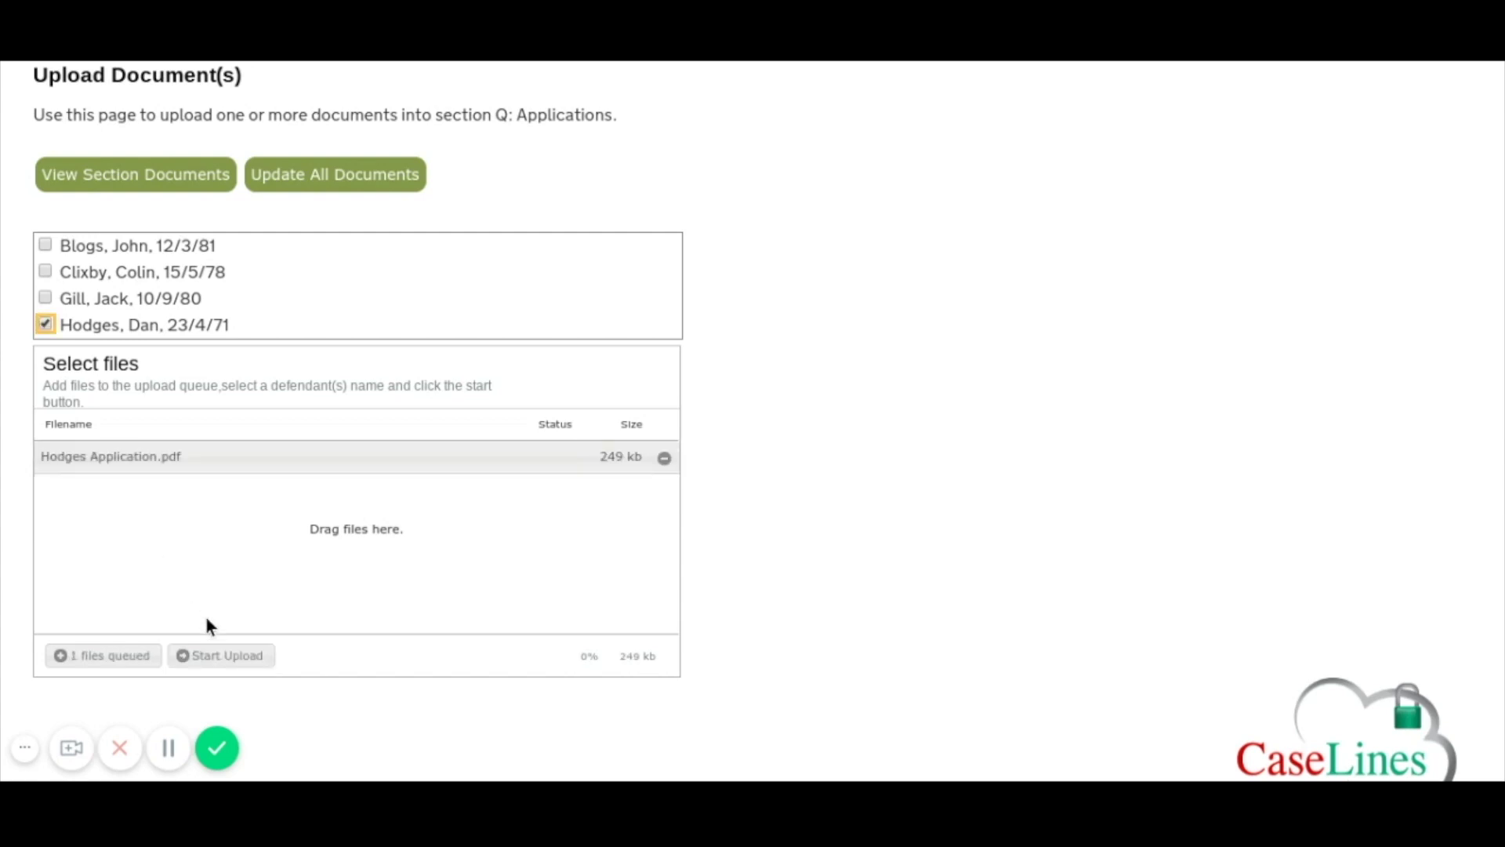
{"action": "left_click", "coordinate": [219, 656]}
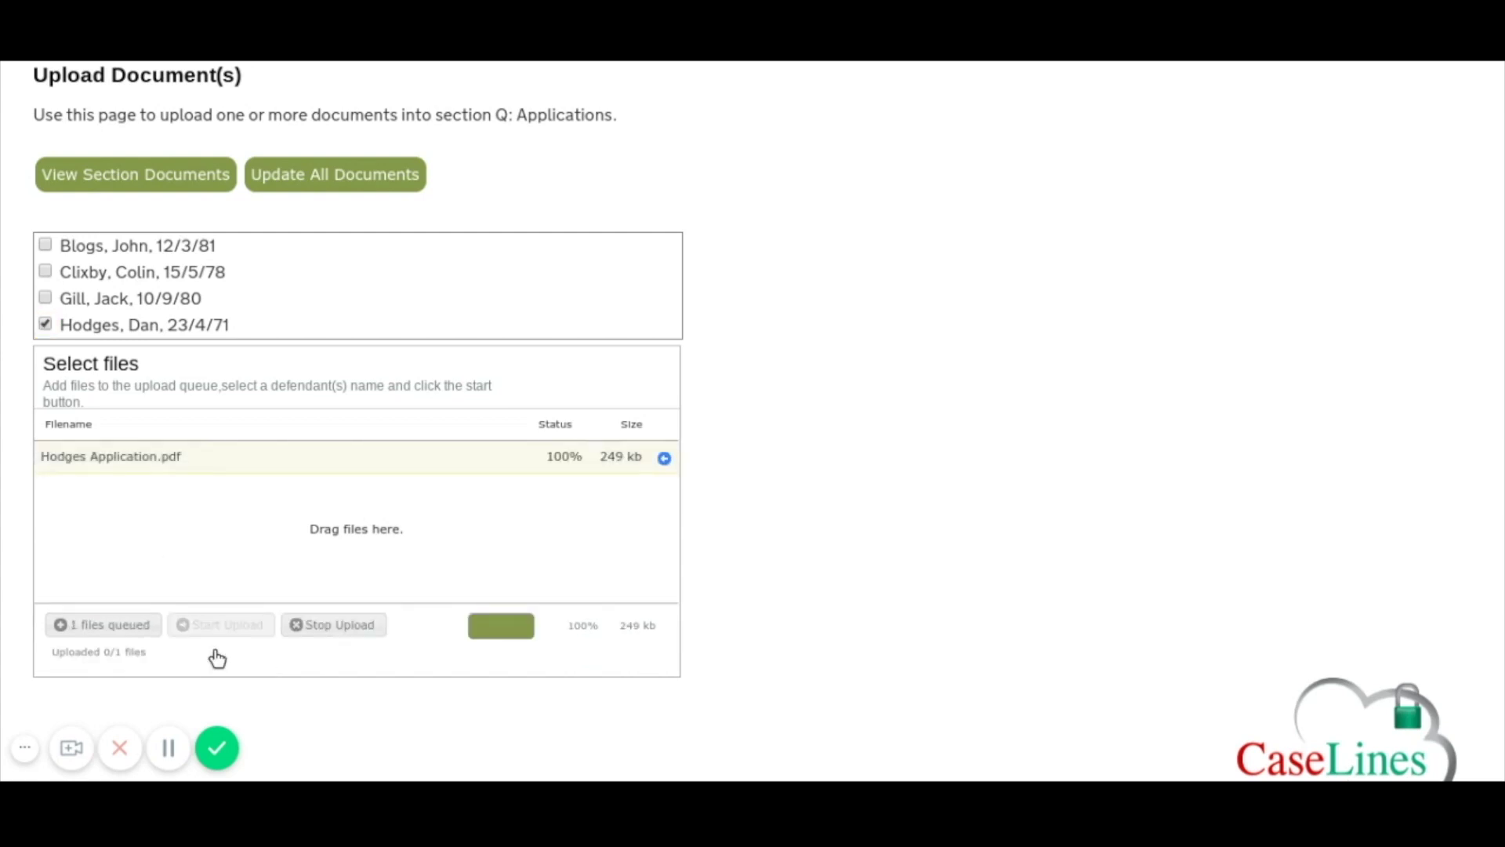
{"action": "scroll", "coordinate": [217, 656], "scroll_direction": "up", "scroll_amount": 2}
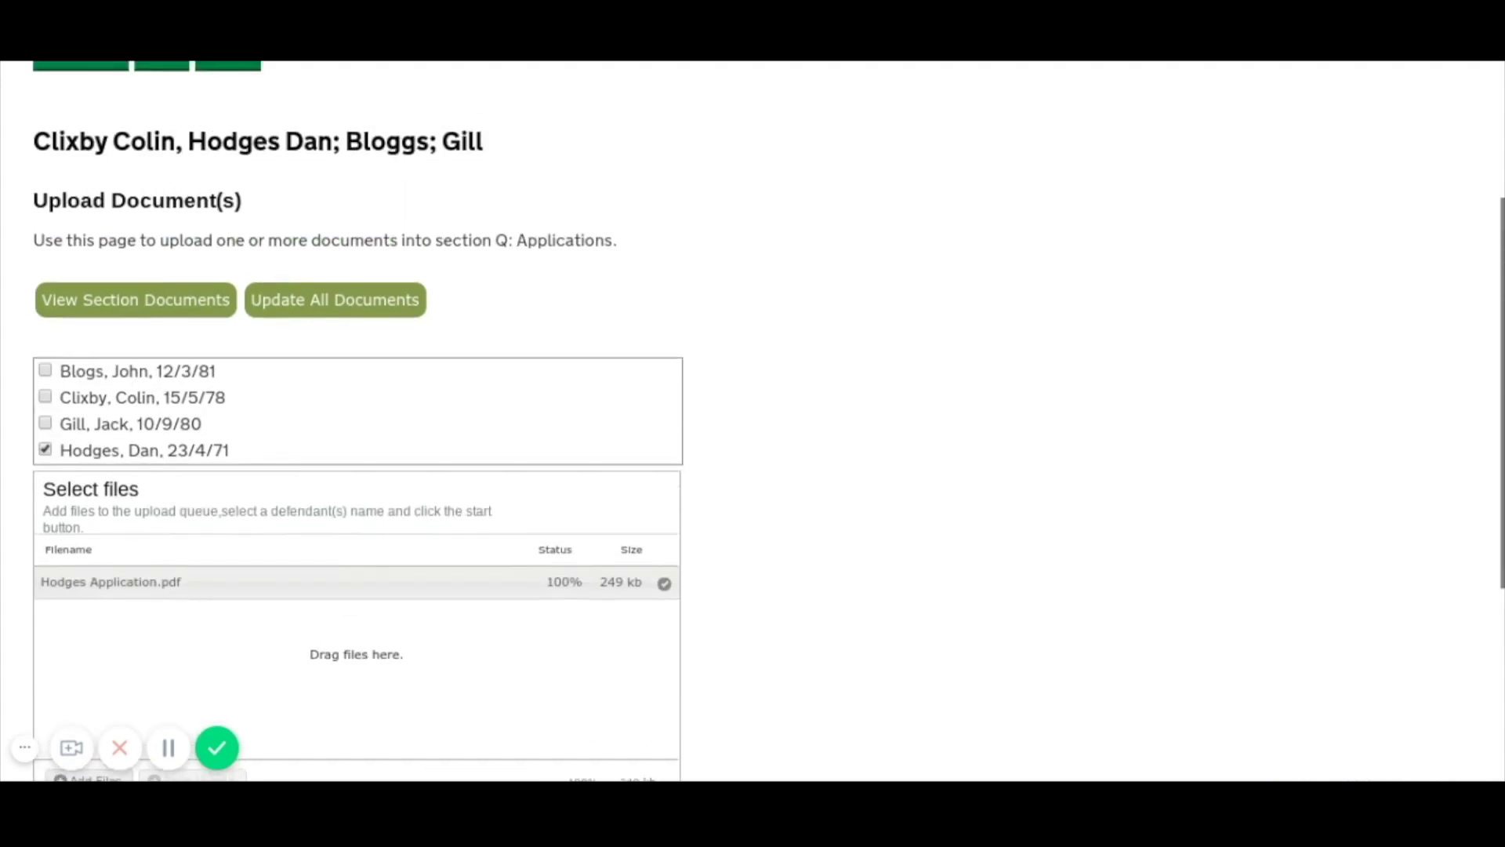
{"action": "left_click", "coordinate": [150, 300]}
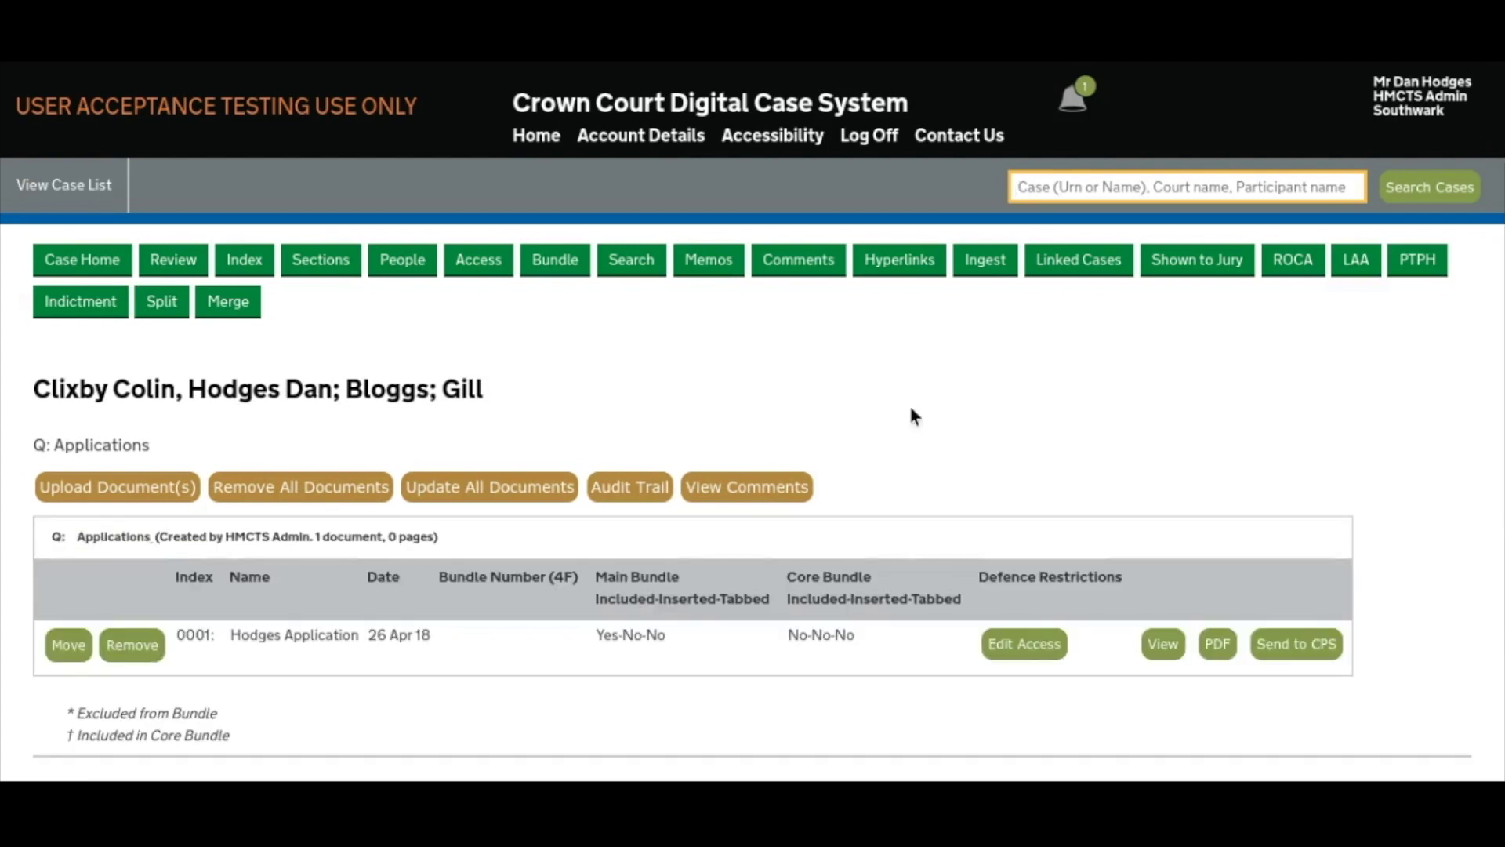
{"action": "left_click", "coordinate": [1029, 644]}
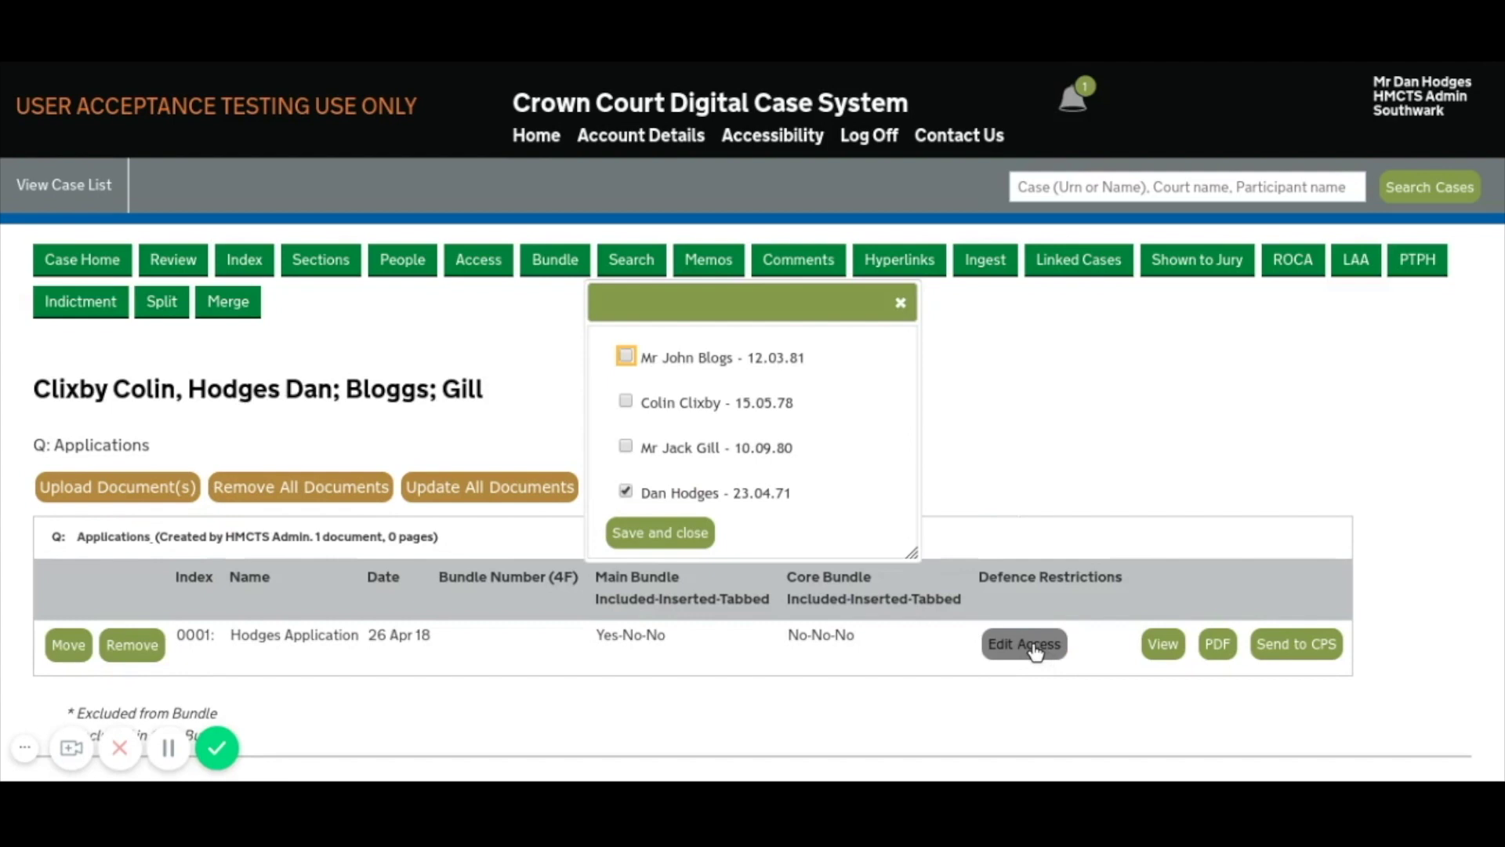